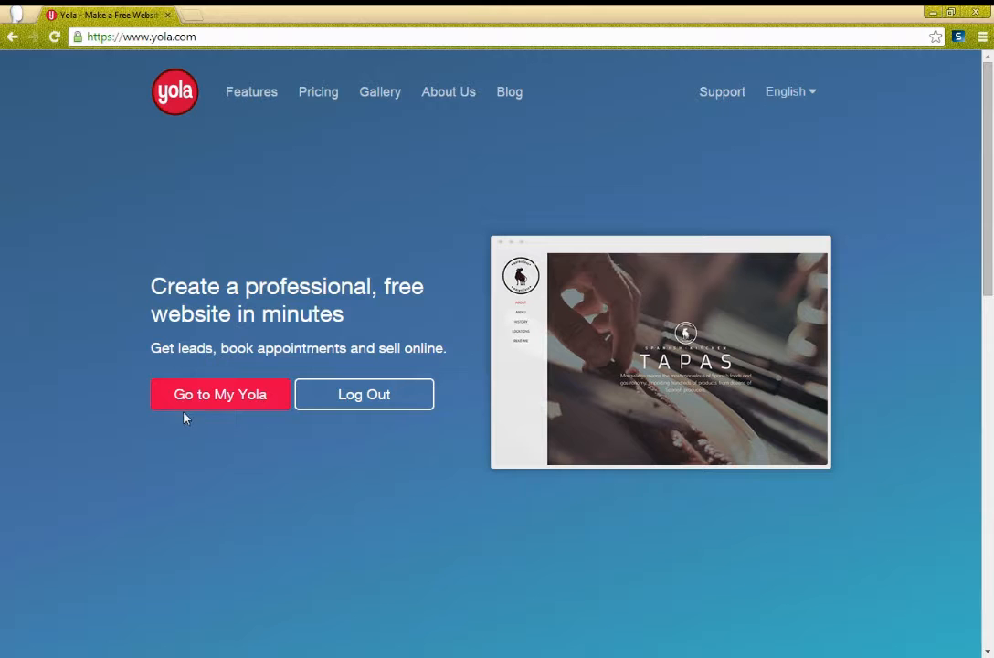
Go to the site dashboard and open the English Portfolio site for editing.
click(185, 410)
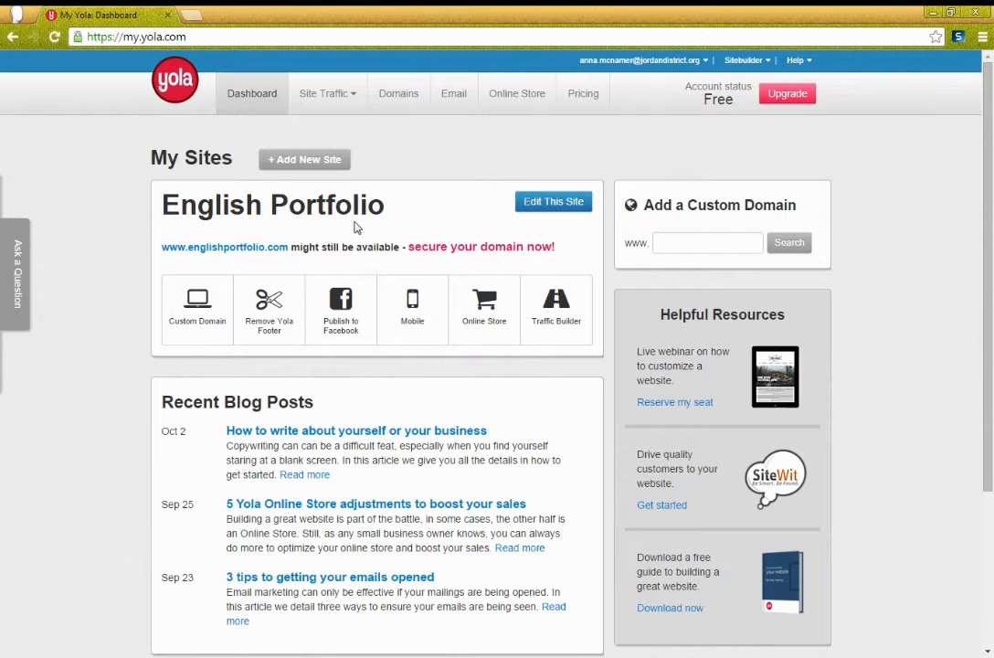
click(536, 203)
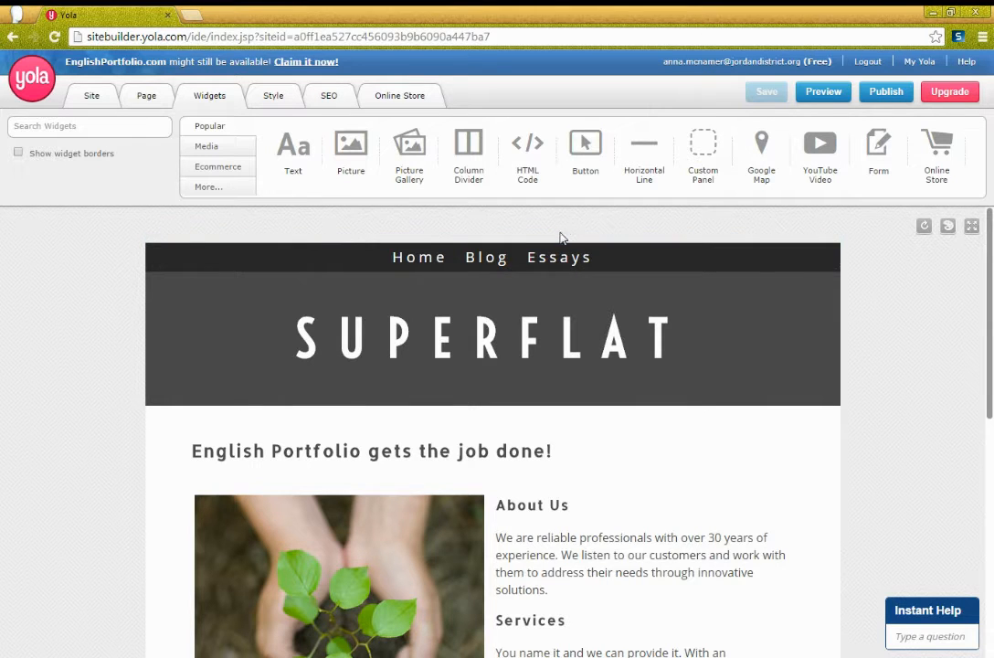
Remove the plant picture, the About Us and Services columns, and the History and Testimonials text from the home page.
scroll(593, 470, down, 1)
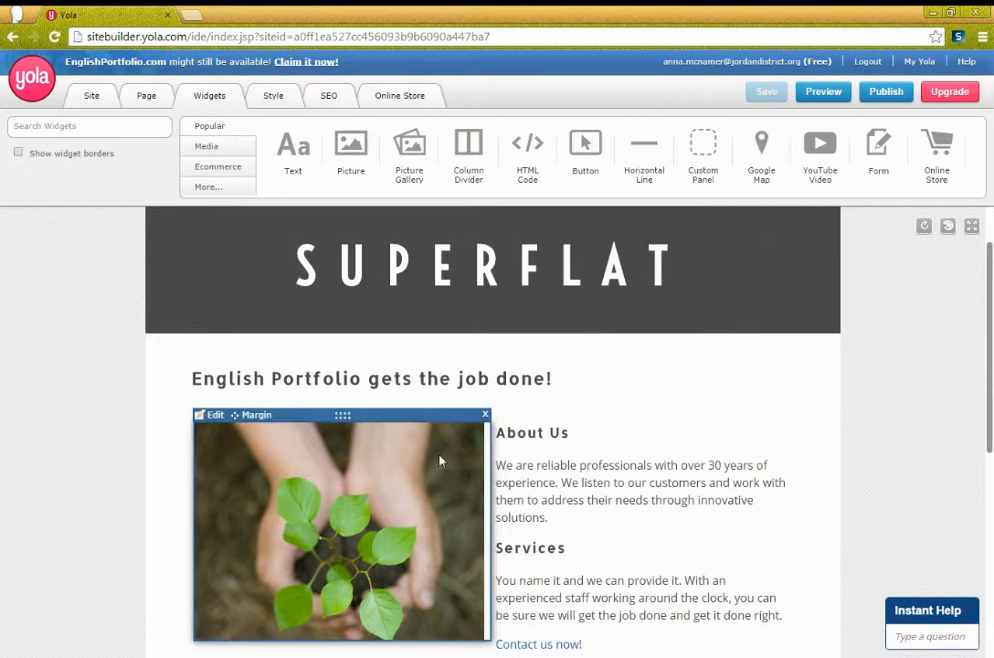
scroll(454, 406, down, 2)
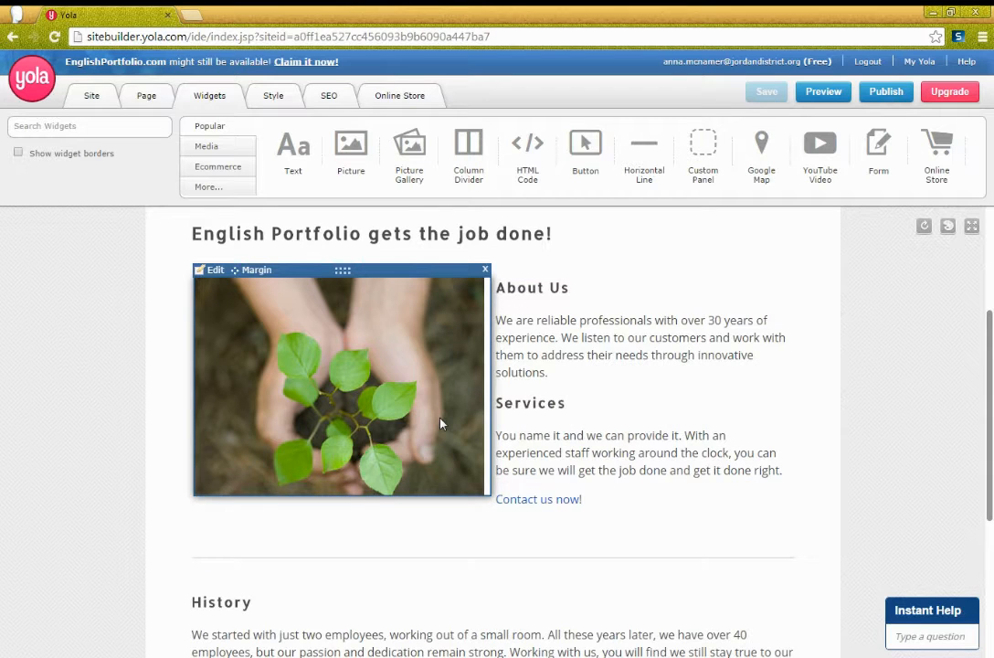
scroll(586, 415, up, 2)
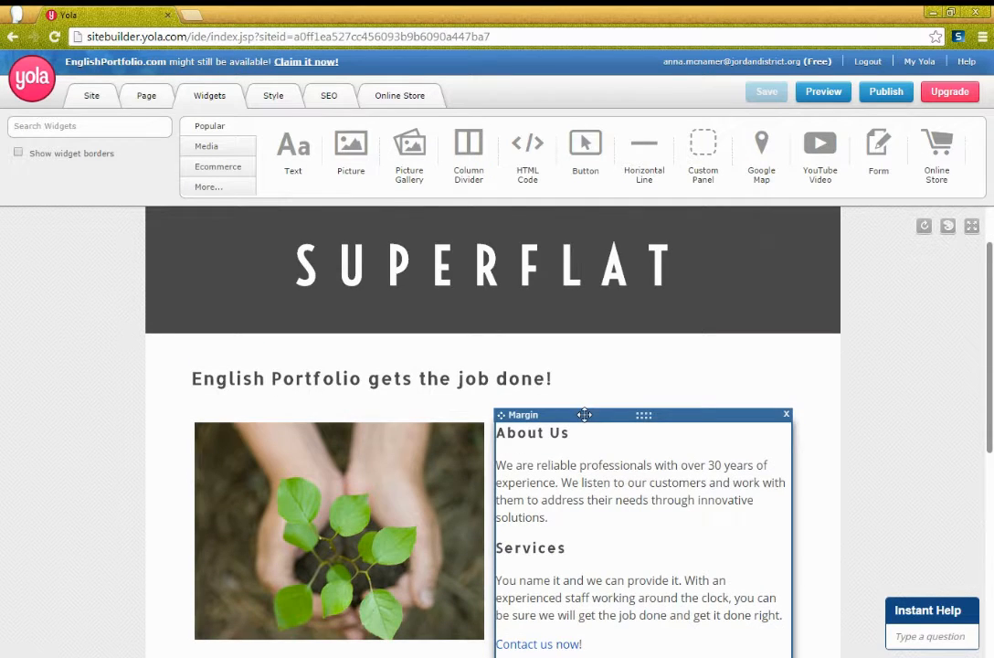
scroll(567, 436, down, 1)
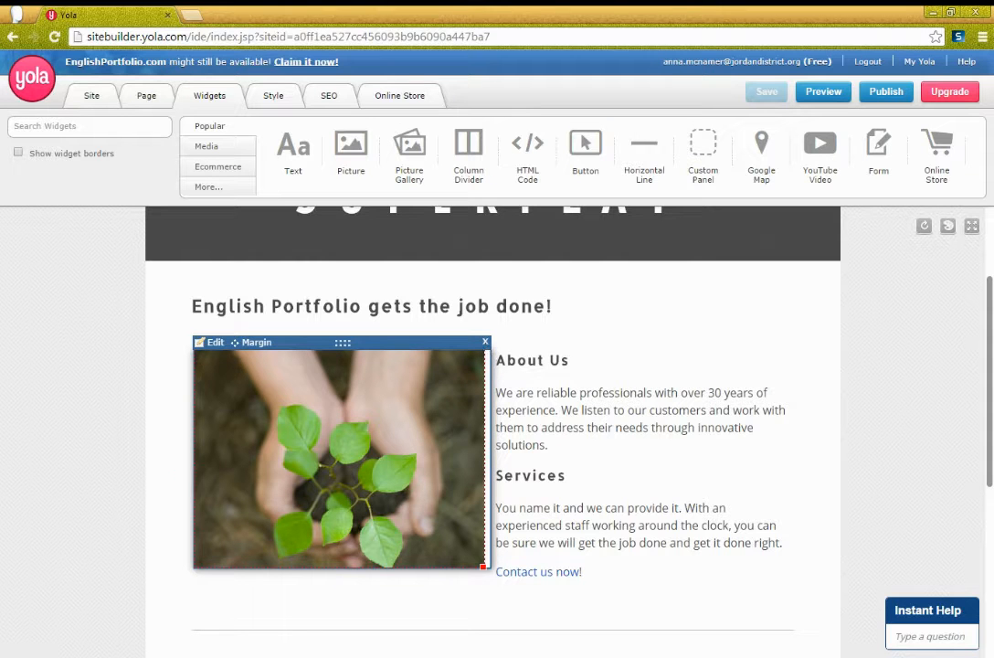
click(485, 344)
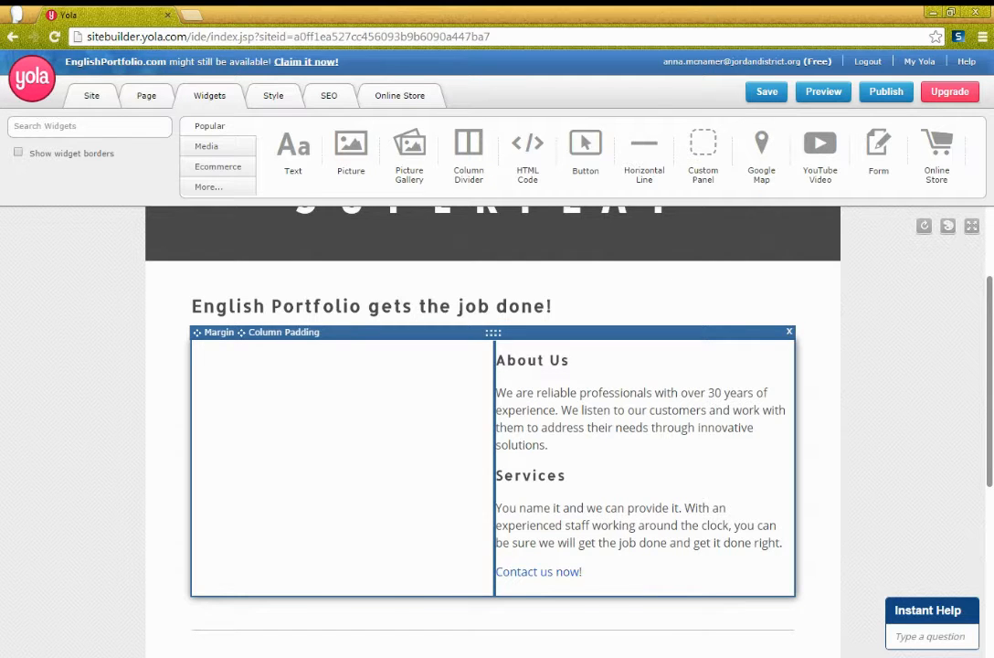
click(528, 129)
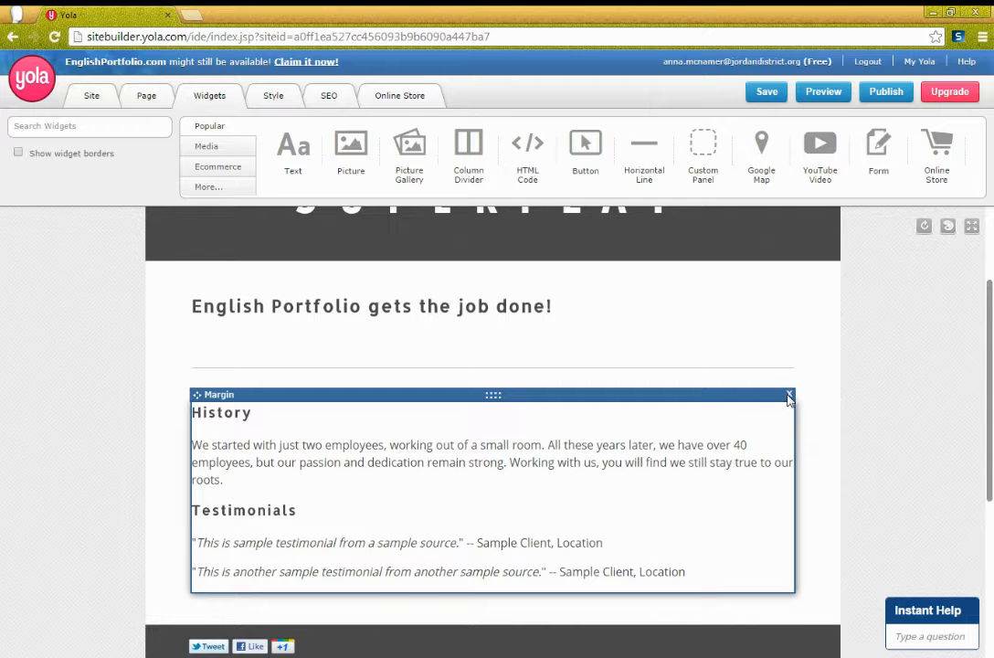
click(523, 130)
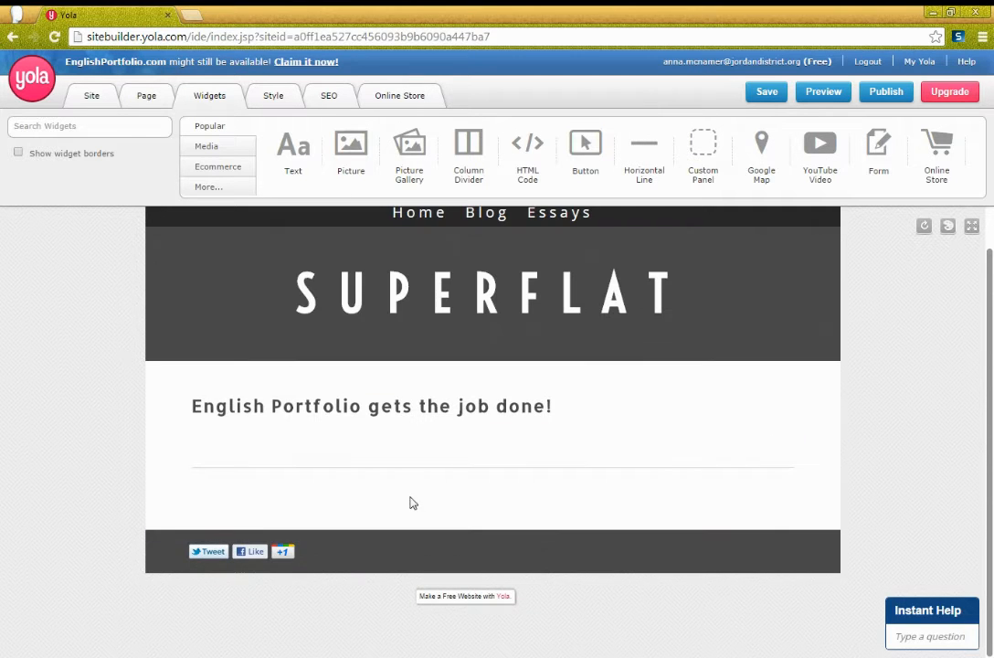
Remove the "English Portfolio gets the job done!" heading and the horizontal line from the home page.
scroll(474, 438, up, 1)
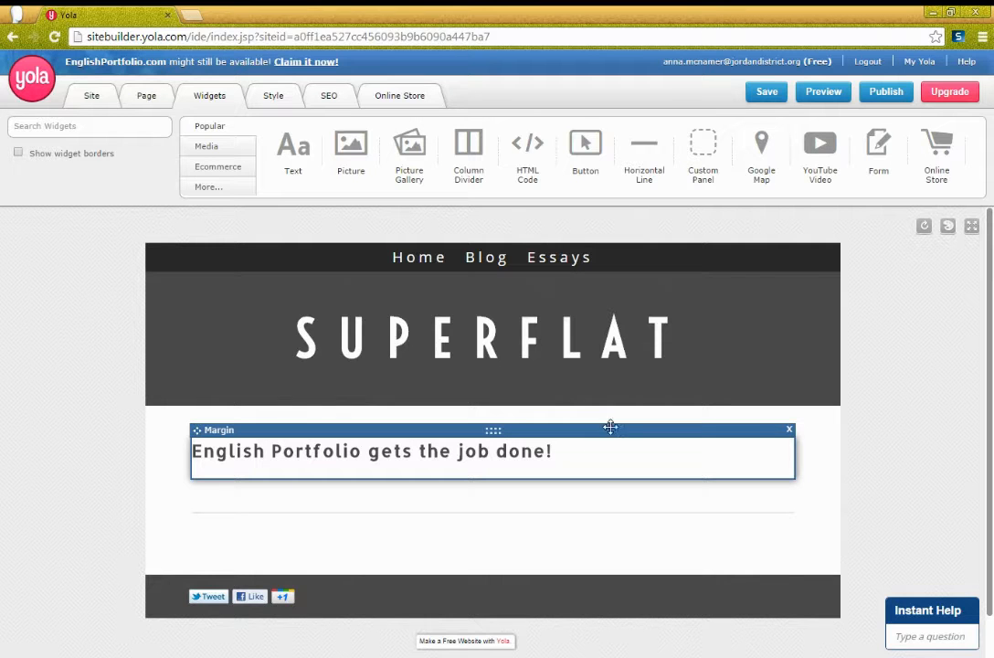
click(790, 431)
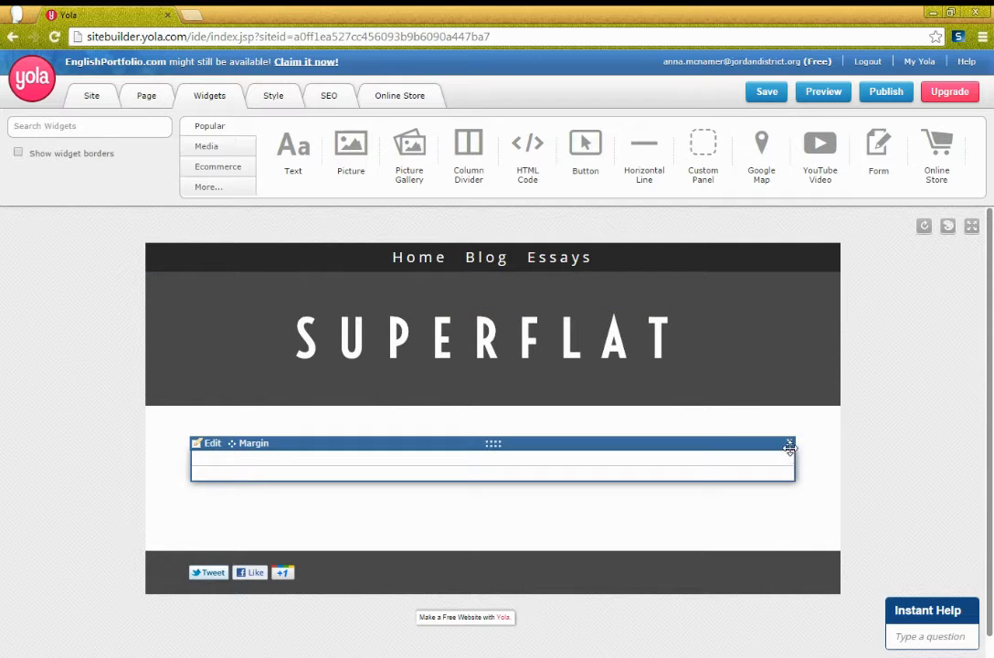
click(525, 129)
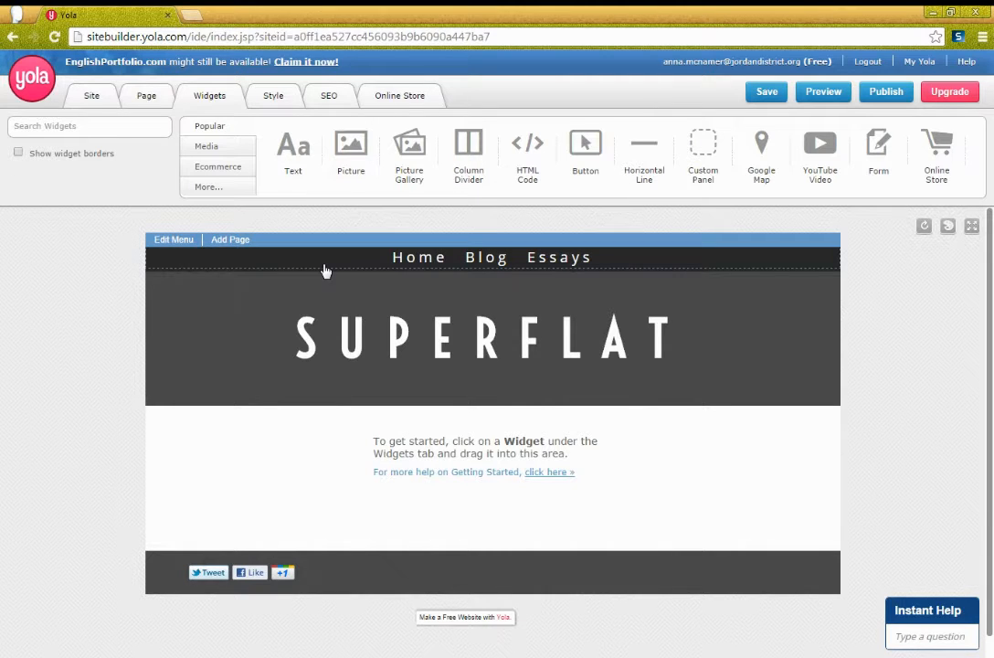
Switch to the Essays page, saving the changes made to the home page.
click(562, 261)
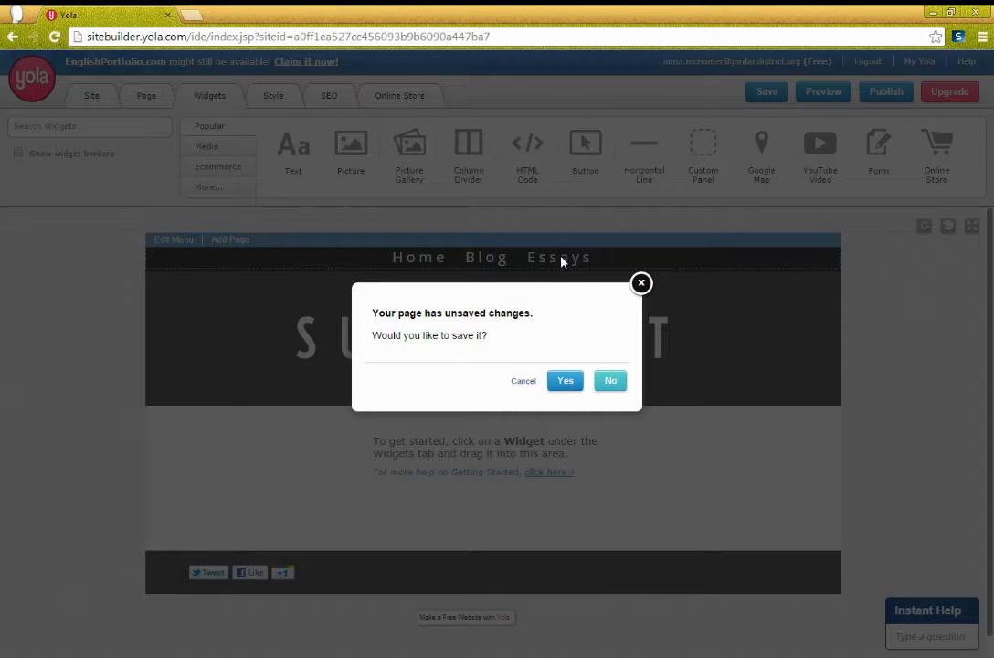
click(566, 381)
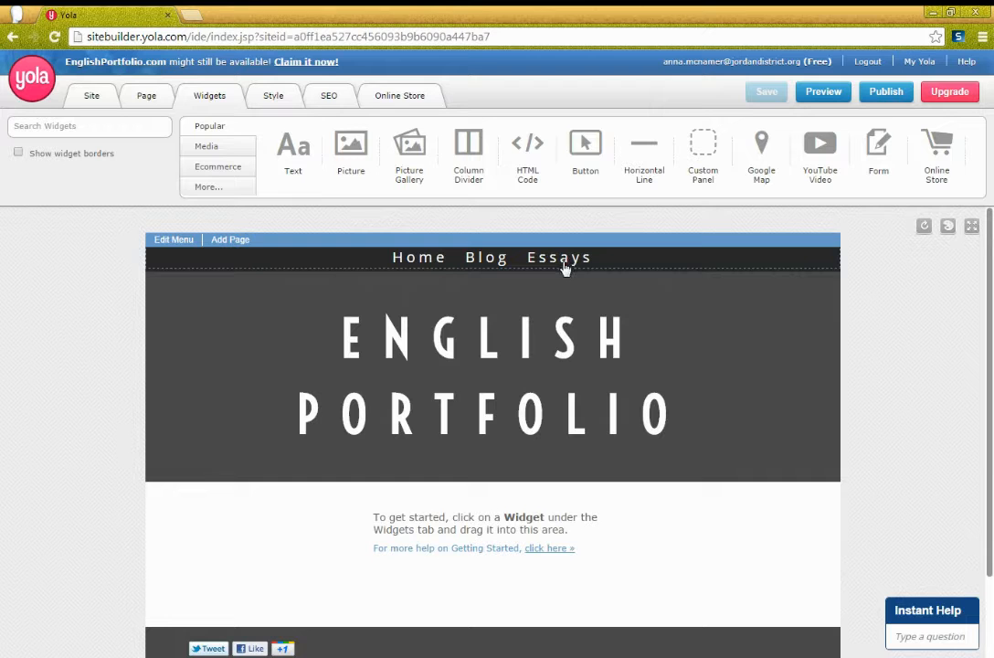
Add a Text widget reading "Hi! Everyone!" to the Essays page's empty content area and save the page.
scroll(459, 516, down, 2)
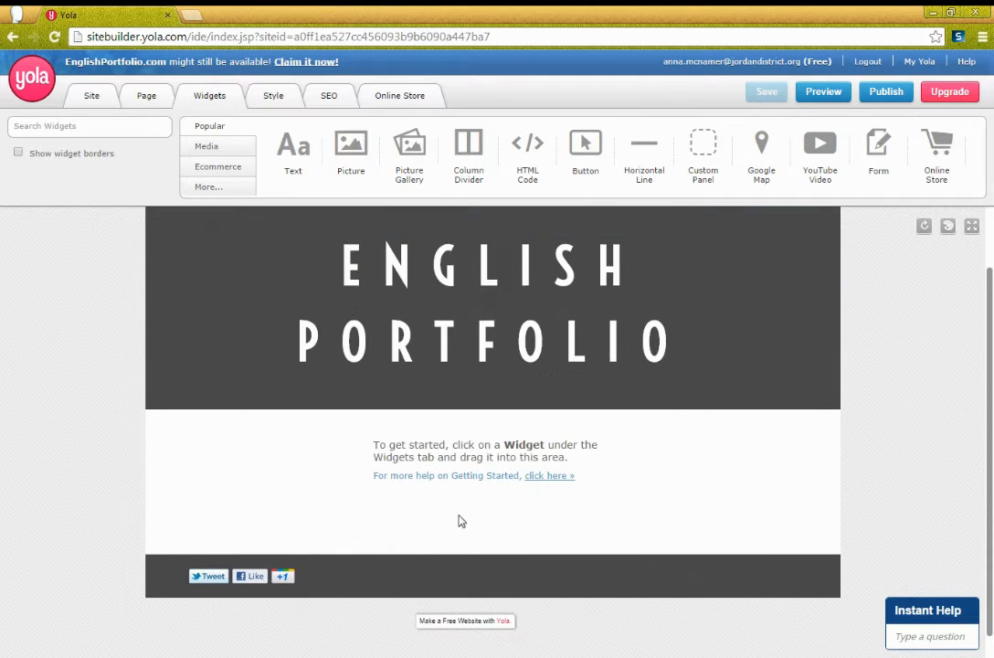
scroll(463, 518, up, 2)
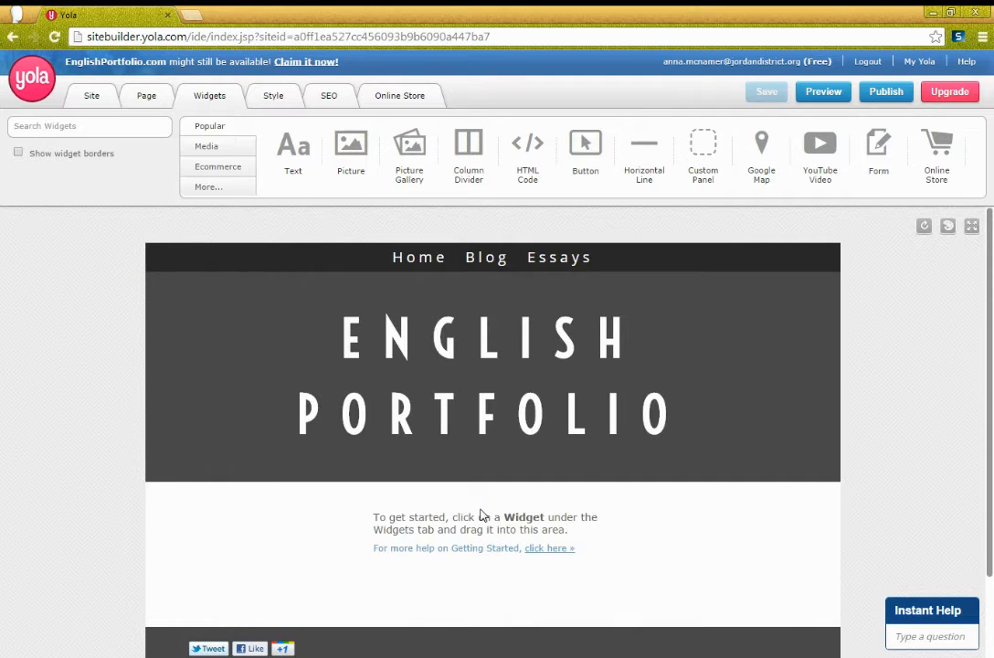
scroll(482, 516, down, 3)
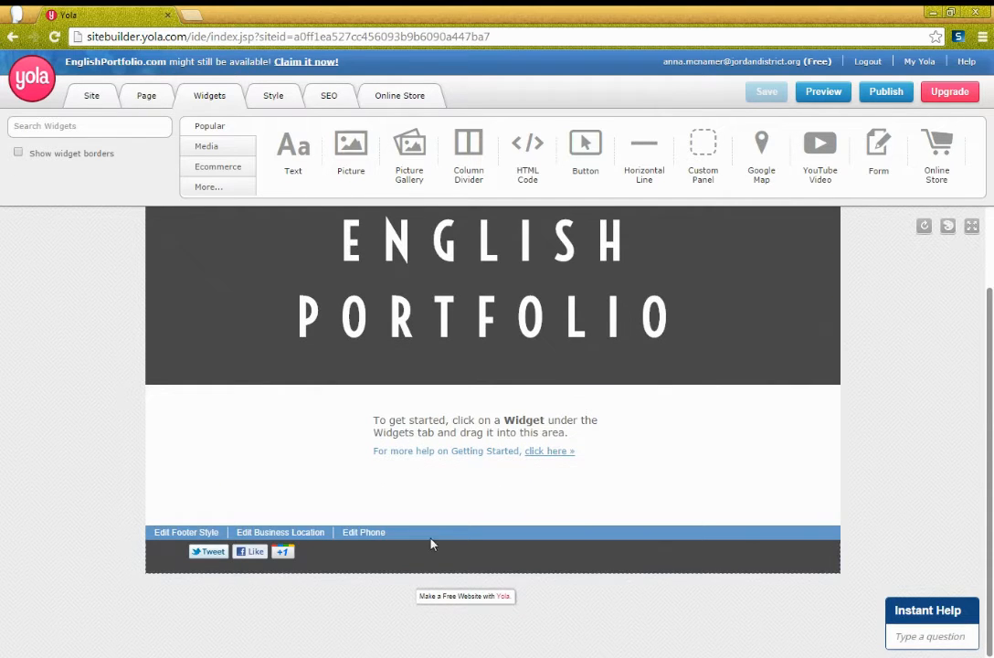
scroll(446, 524, up, 2)
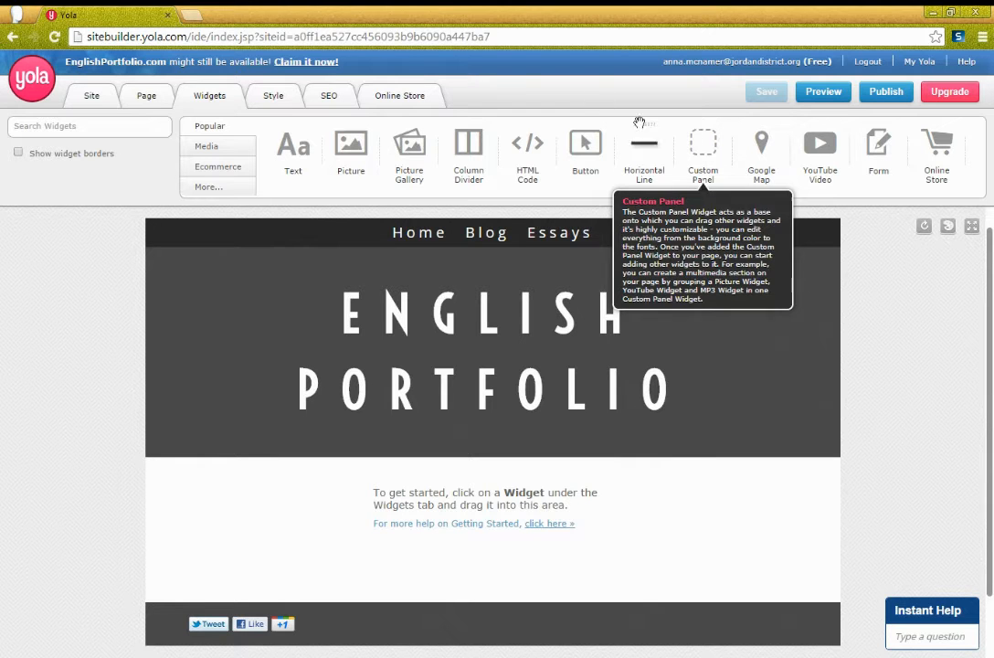
drag(282, 149, 326, 517)
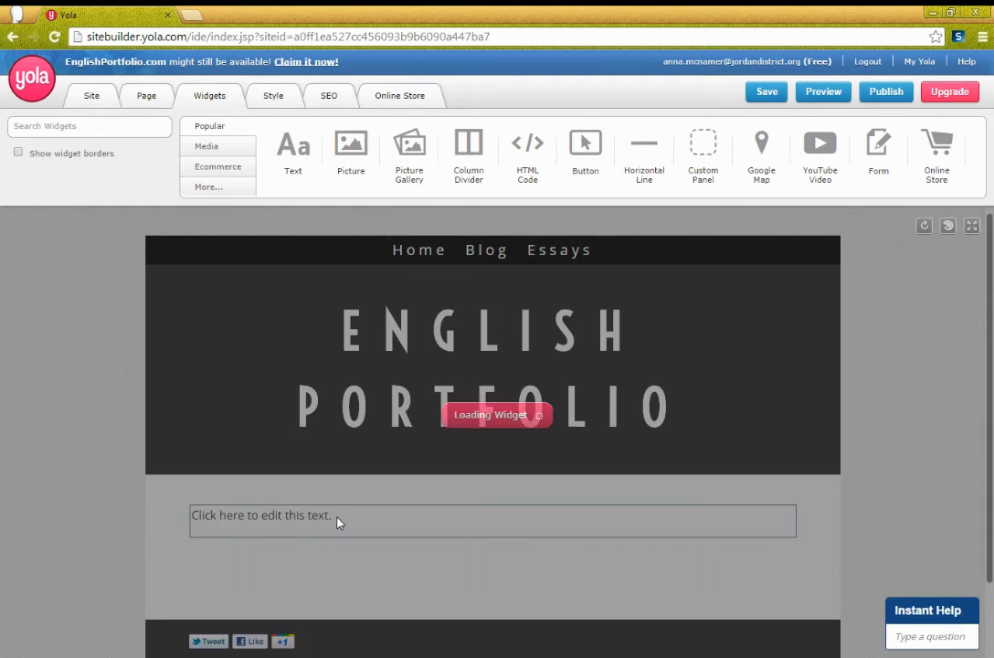
click(336, 517)
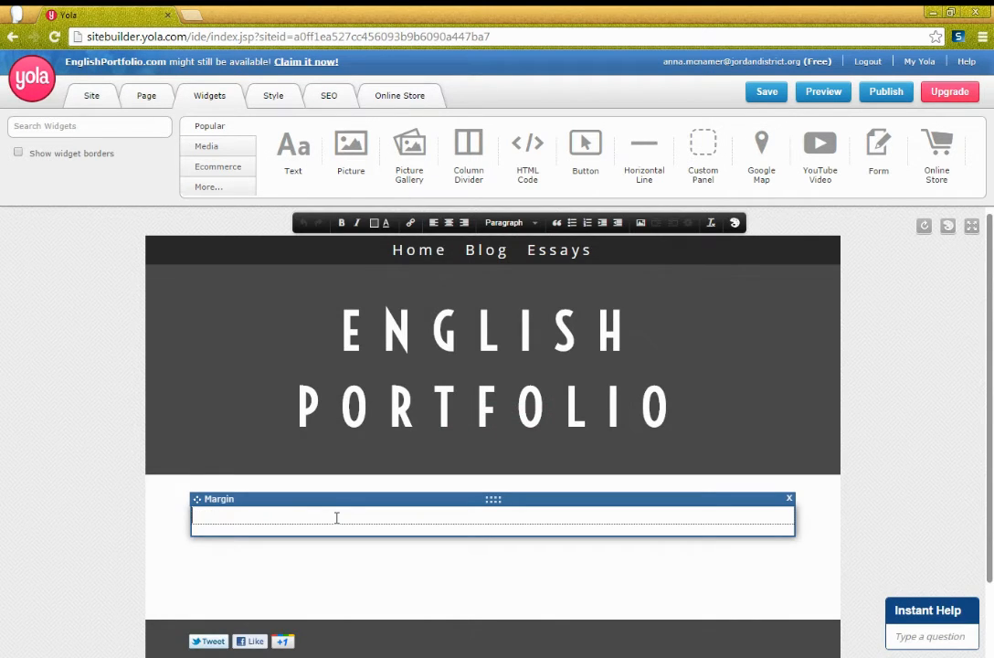
text(Hi! Everyone!)
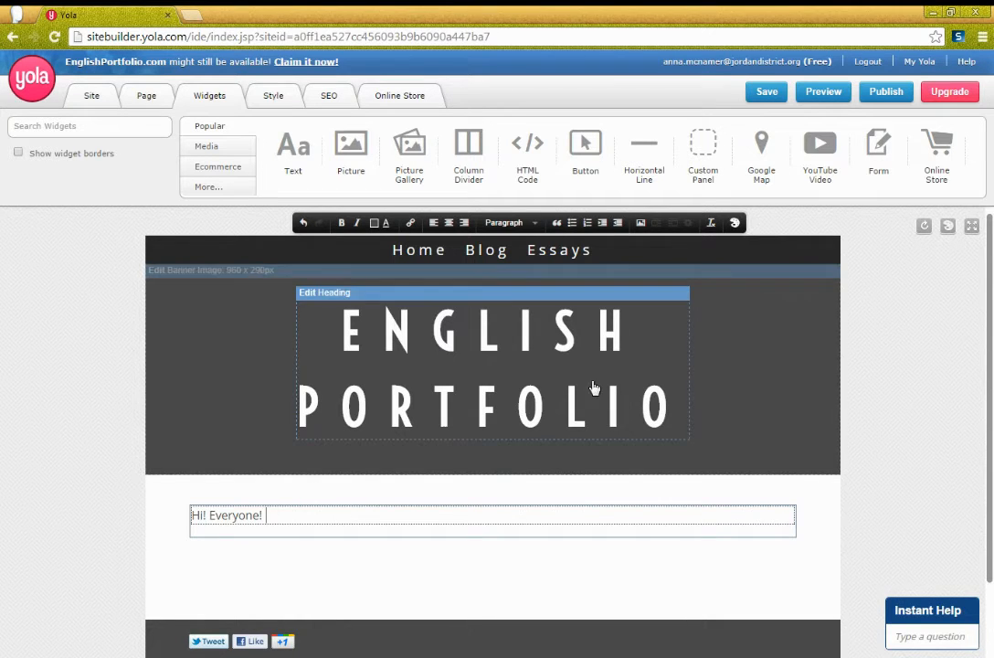
click(764, 93)
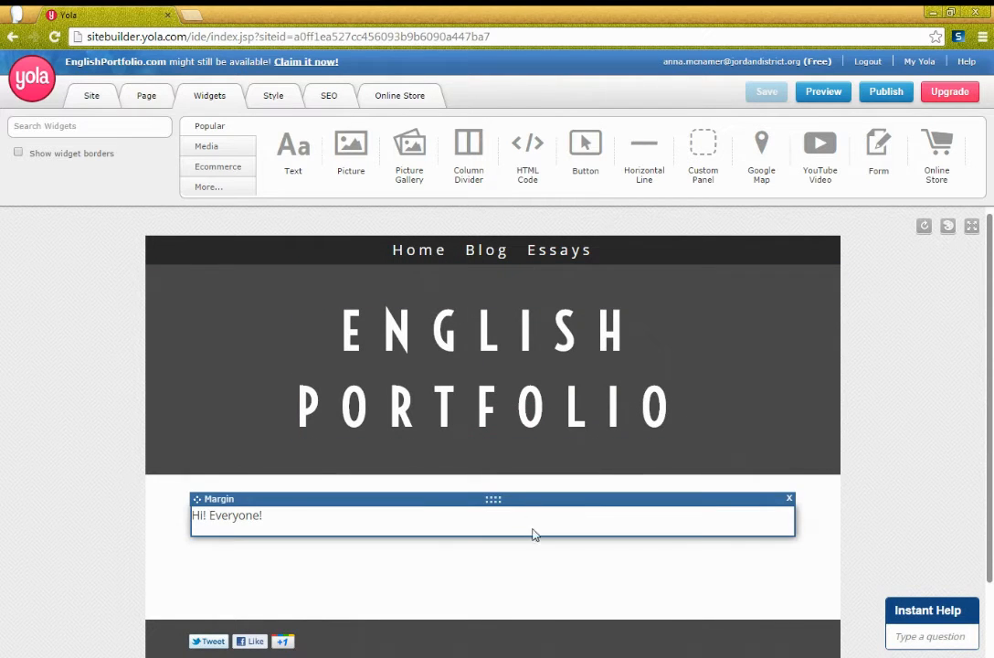
Remove the "Hi! Everyone!" text widget from the Essays page.
click(790, 500)
drag(539, 127, 515, 502)
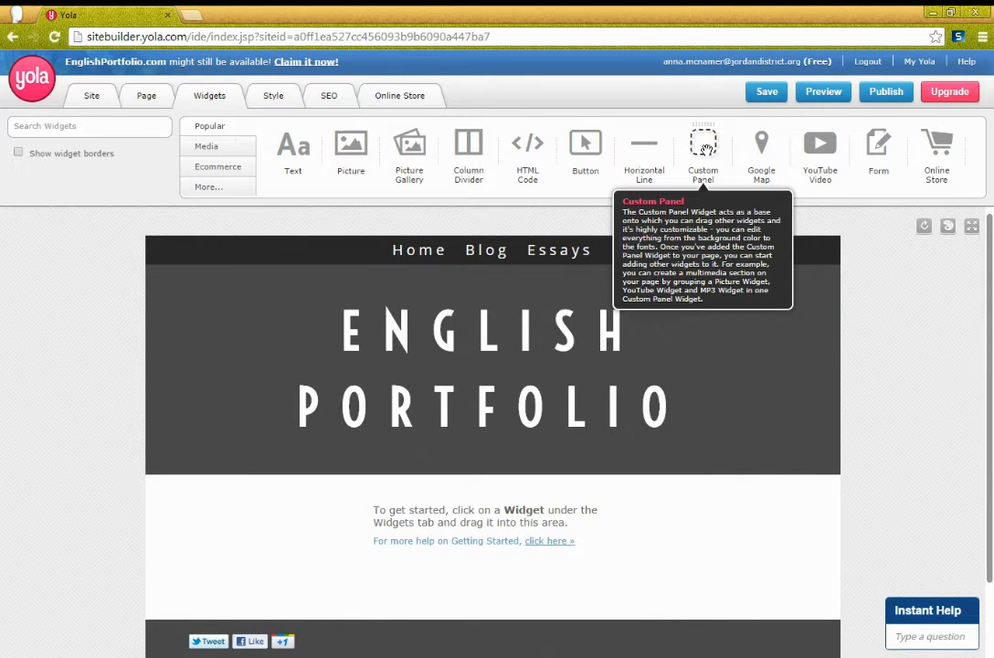
Add a Custom Panel widget to the Essays page's content area, using the light blue gradient preset.
drag(705, 149, 509, 519)
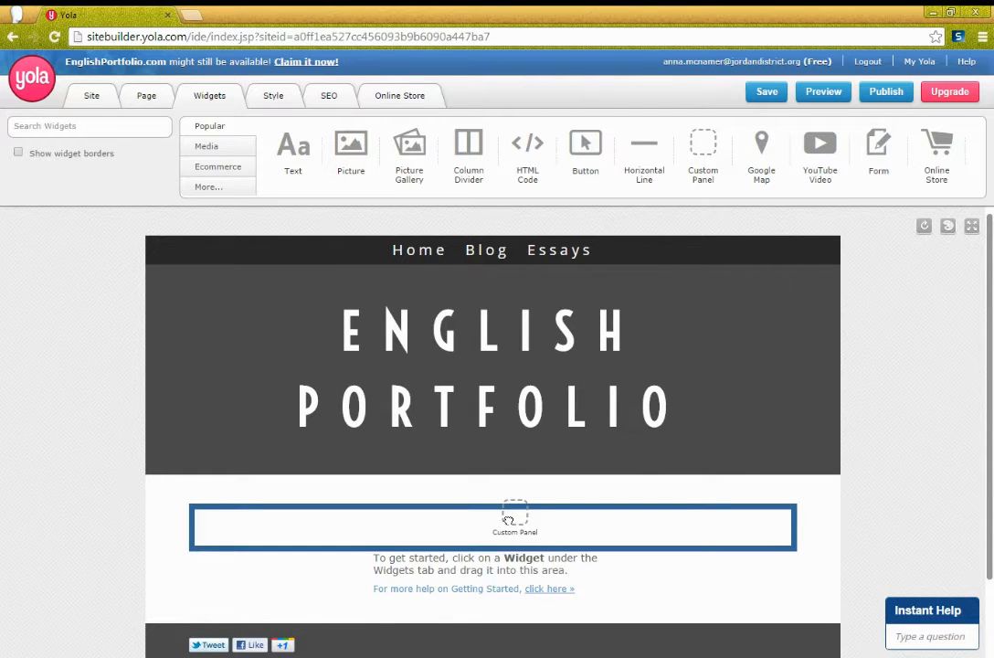
drag(509, 519, 507, 520)
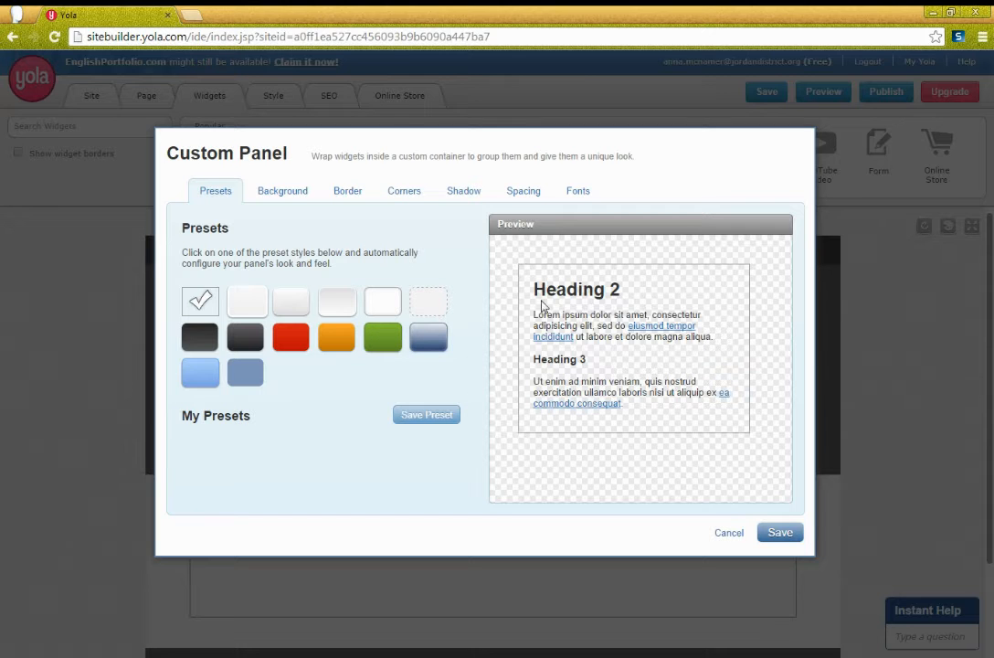
click(296, 195)
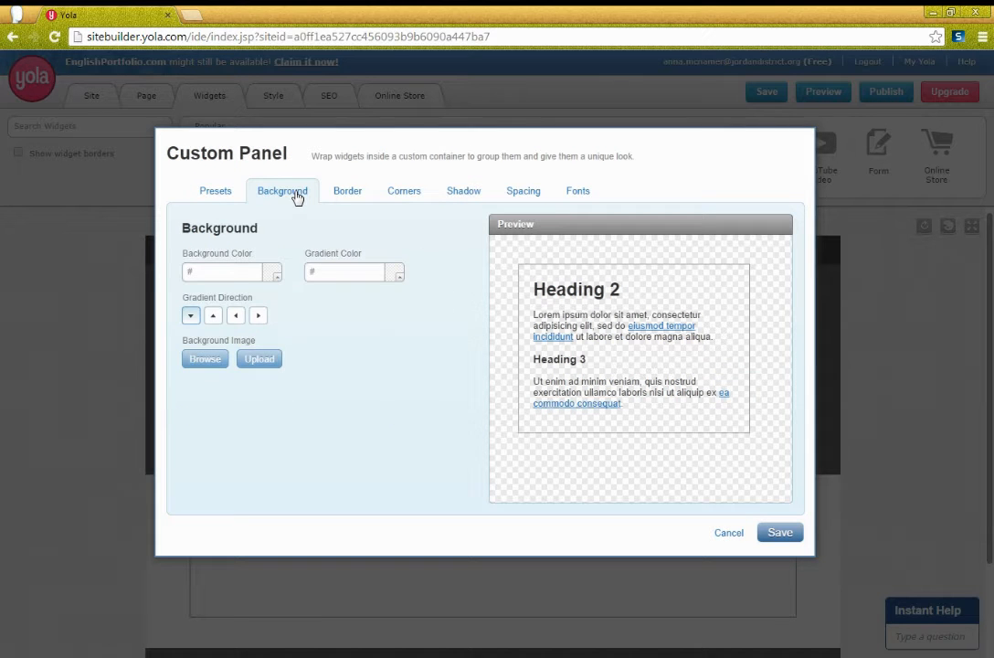
click(345, 191)
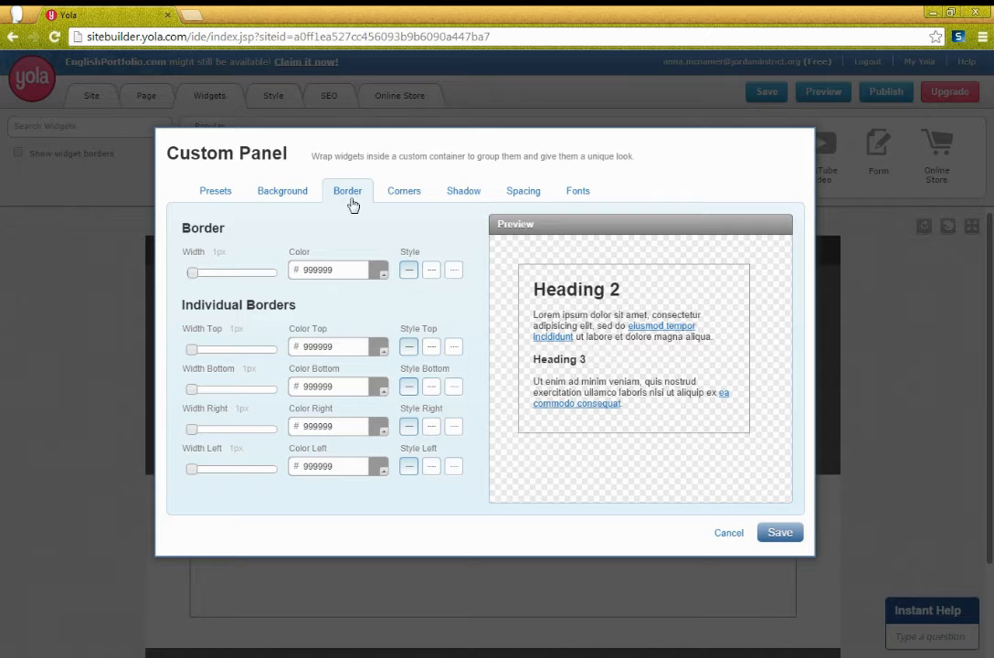
click(218, 194)
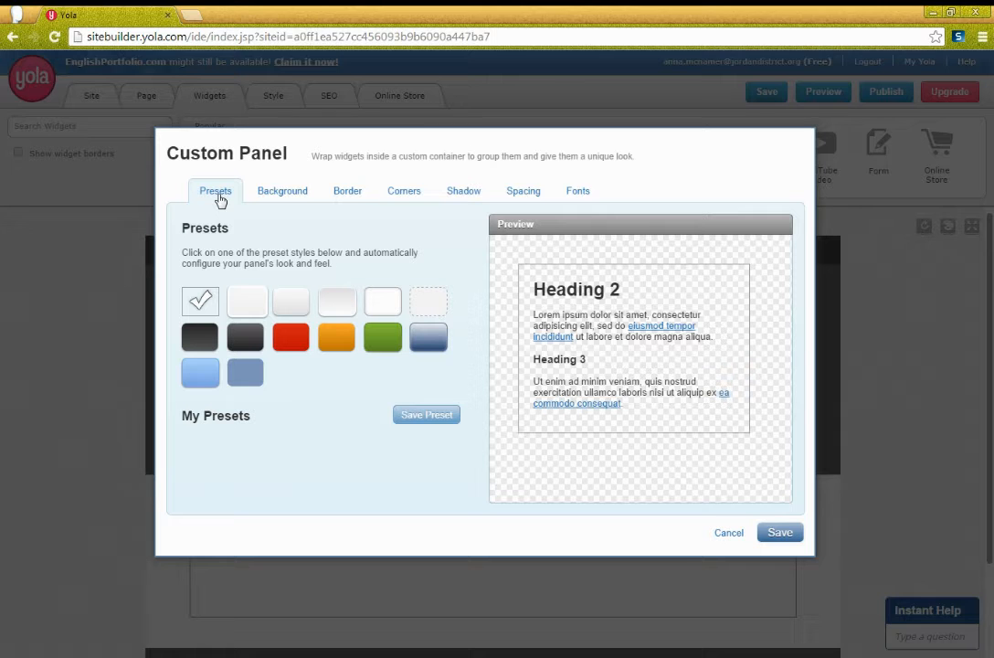
click(198, 370)
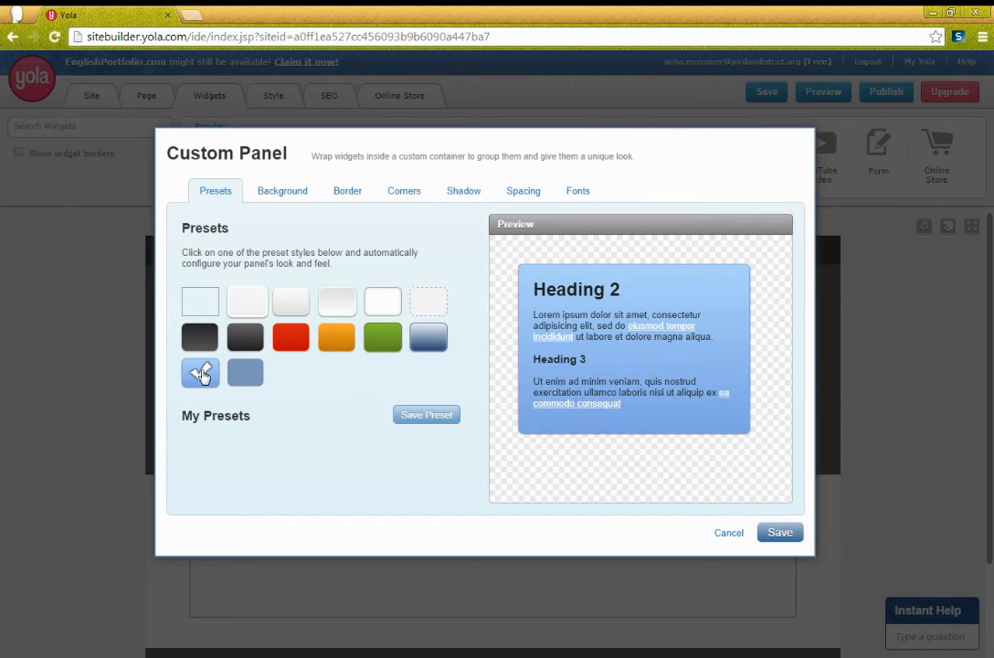
click(775, 533)
Place a Text widget inside the blue panel on the Essays page.
scroll(606, 487, down, 2)
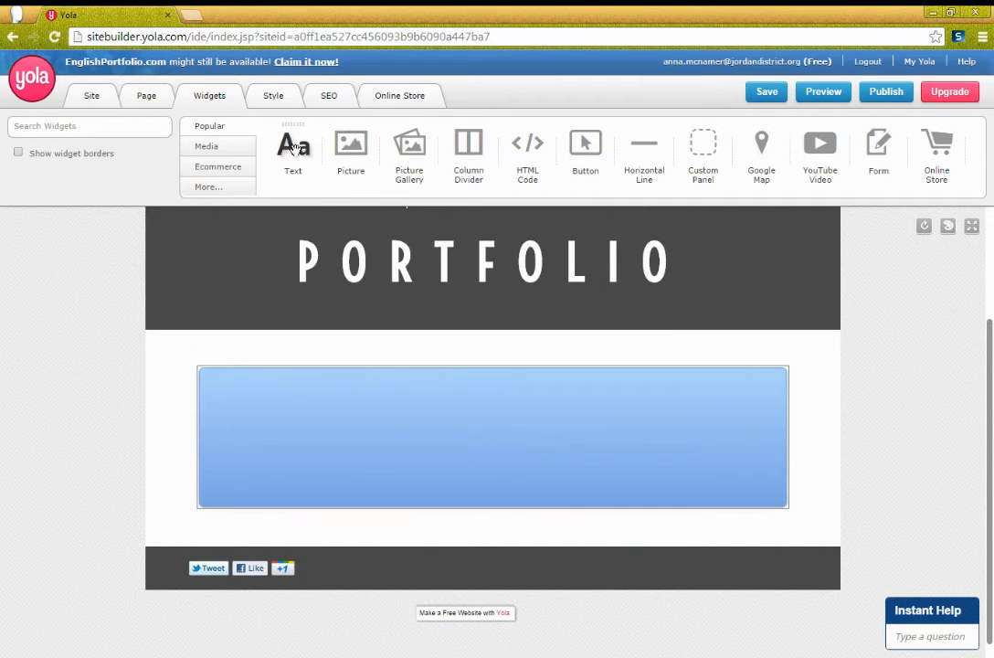
drag(294, 149, 388, 427)
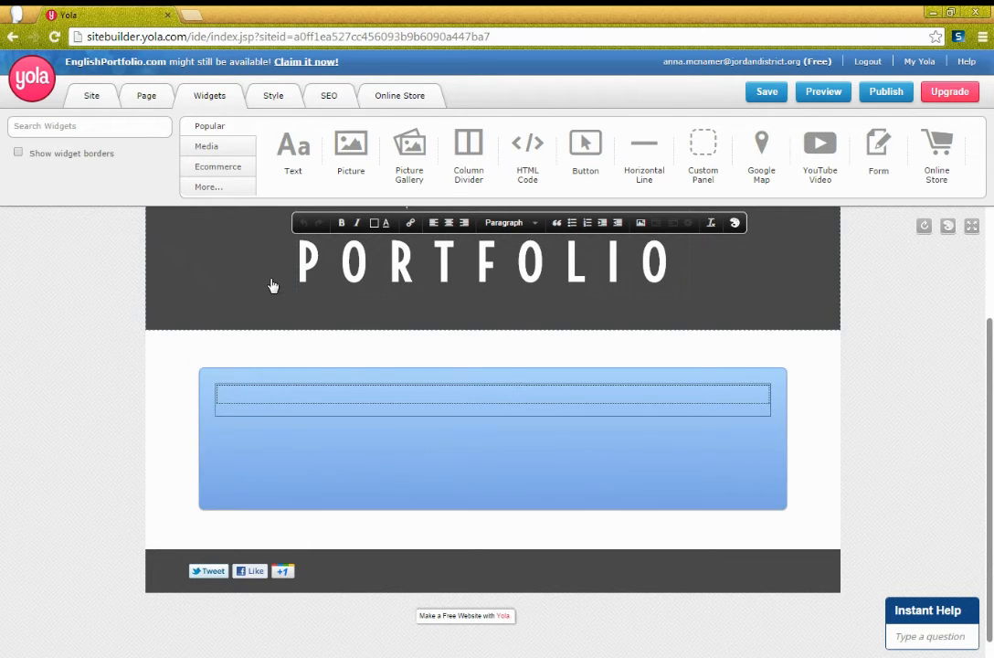
Add a File widget with the résumé .docx document inside the blue panel and save the Essays page.
scroll(264, 287, up, 1)
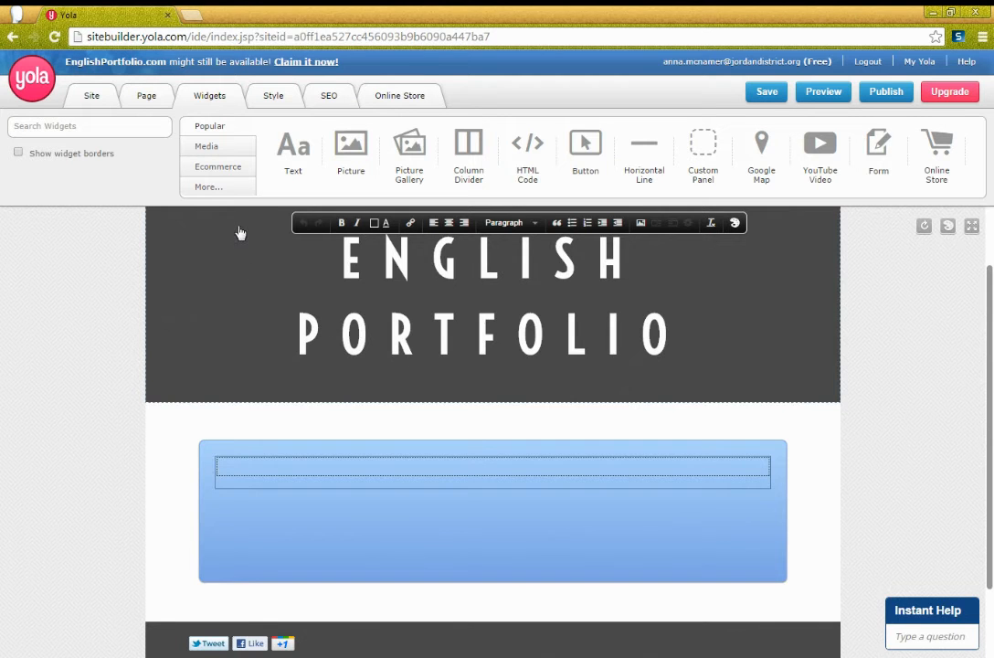
click(208, 147)
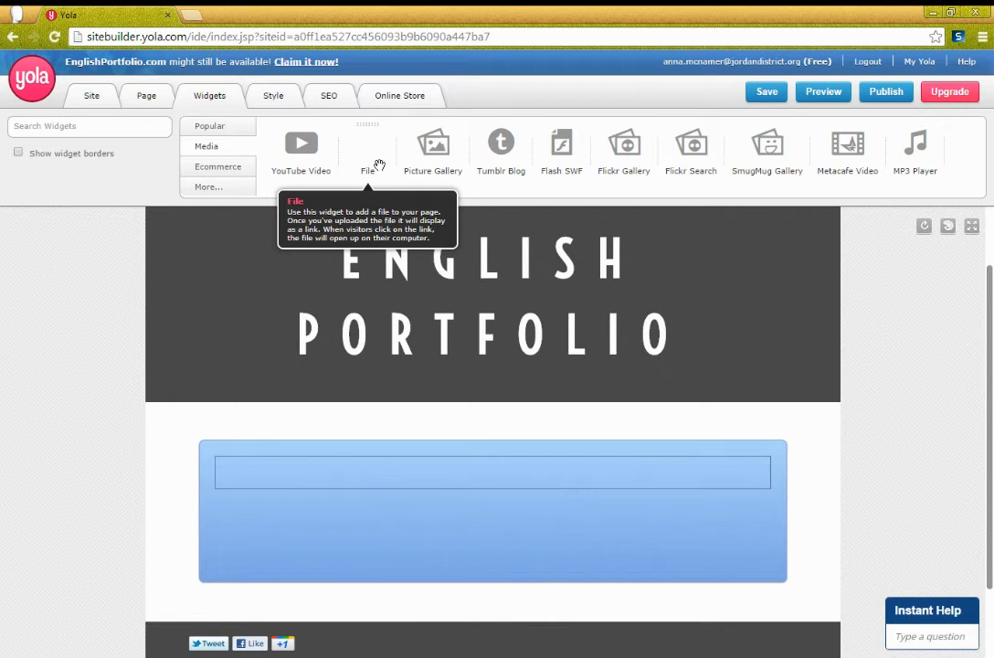
drag(377, 163, 356, 476)
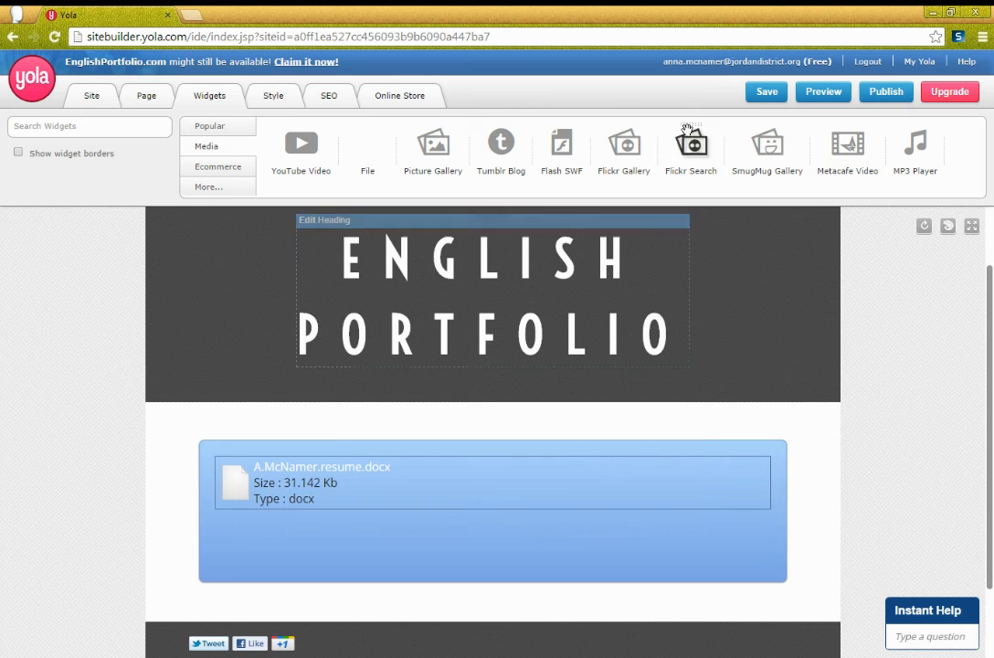
click(765, 93)
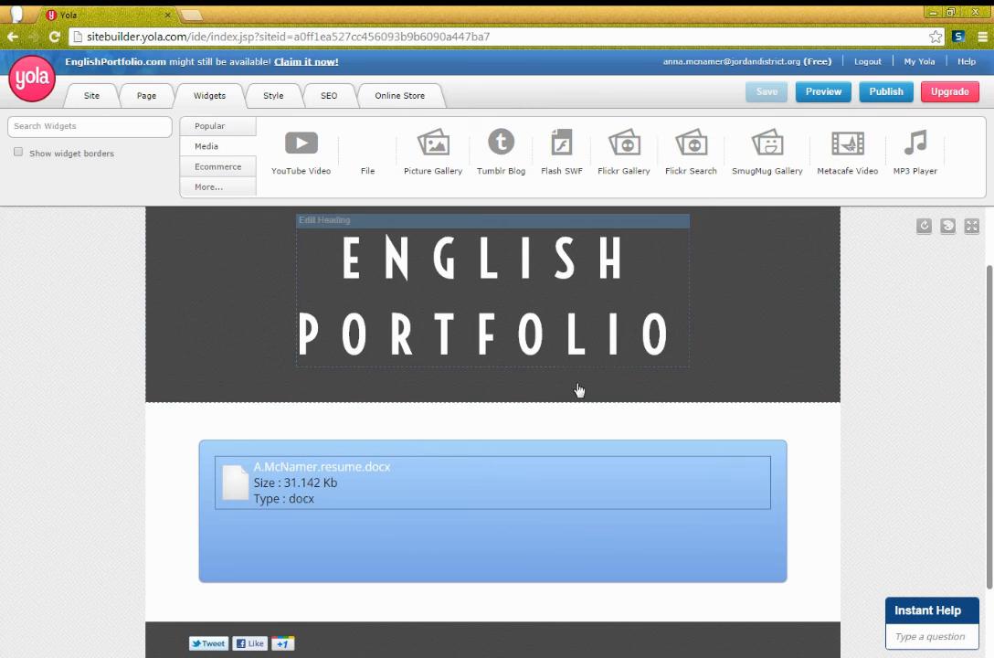
scroll(418, 457, up, 2)
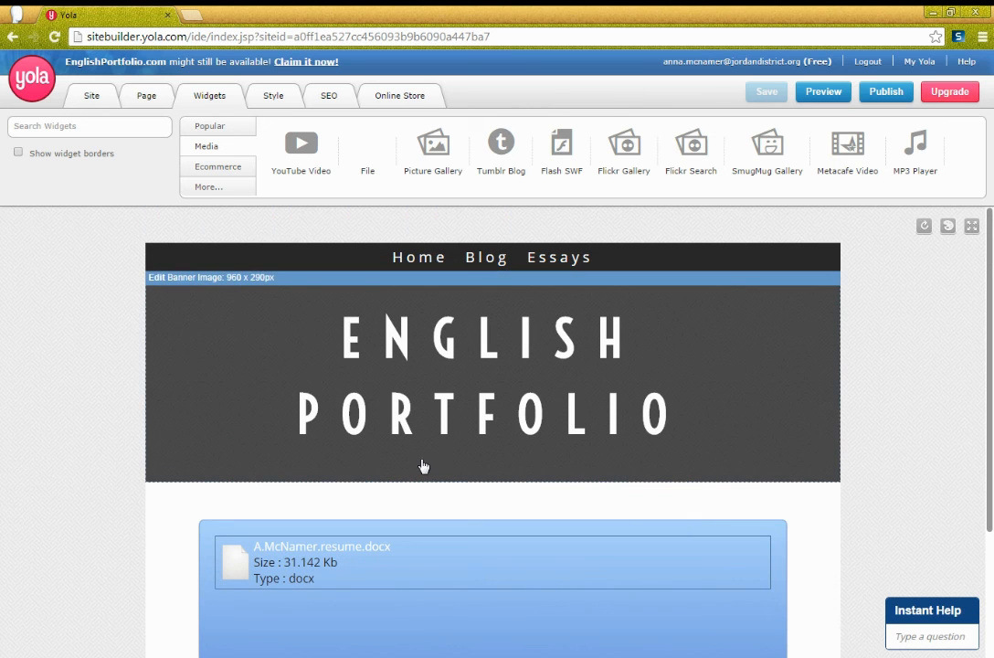